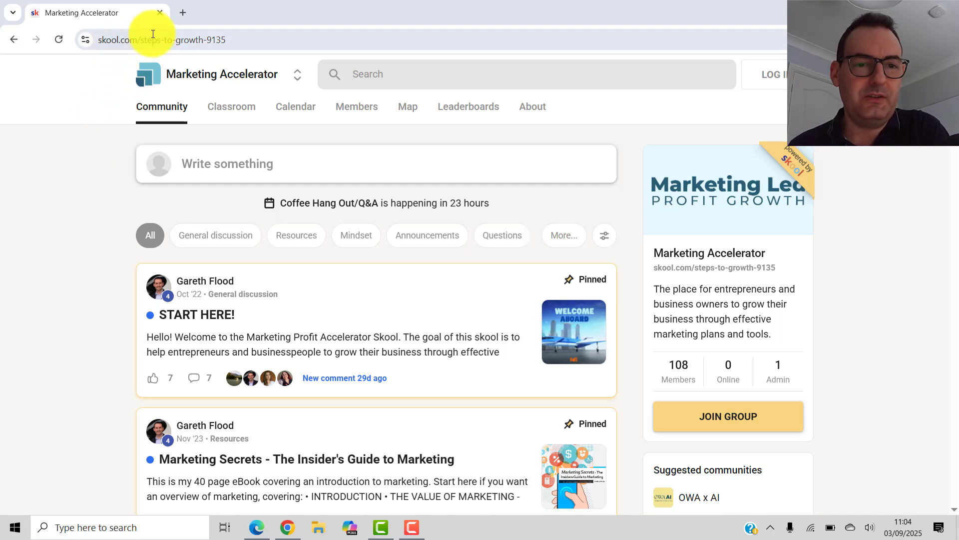
Check the community's full web address, then view the classroom's free and locked course cards.
left_click(177, 40)
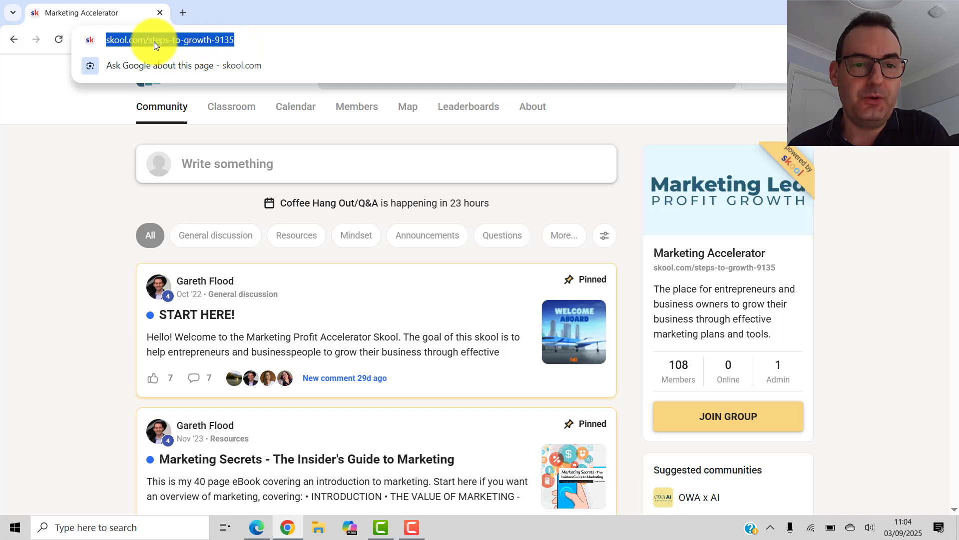
left_click(238, 40)
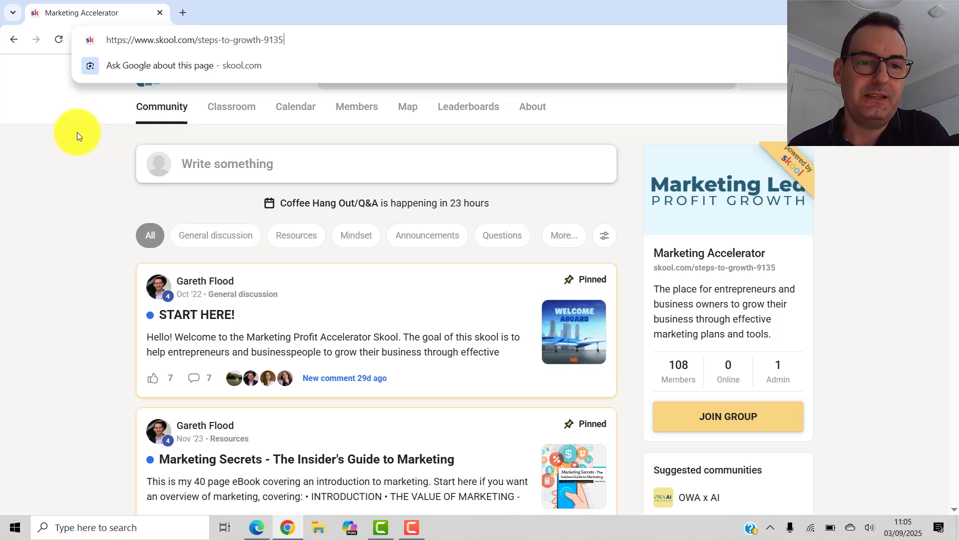
left_click(66, 150)
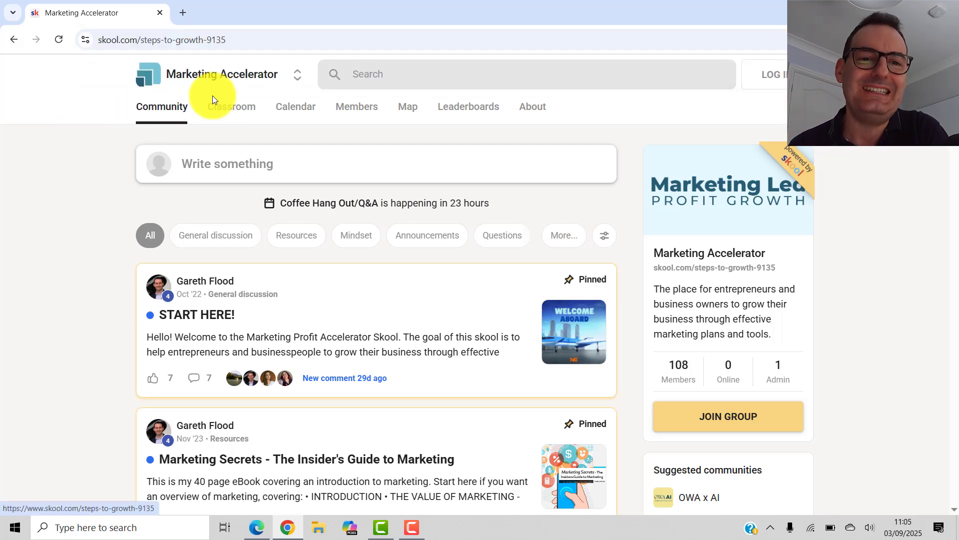
left_click(225, 40)
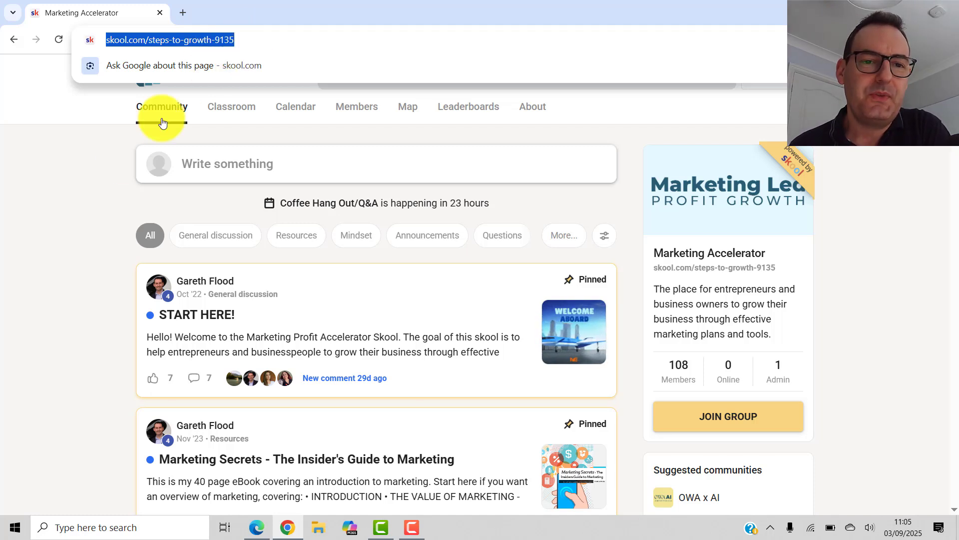
left_click(109, 157)
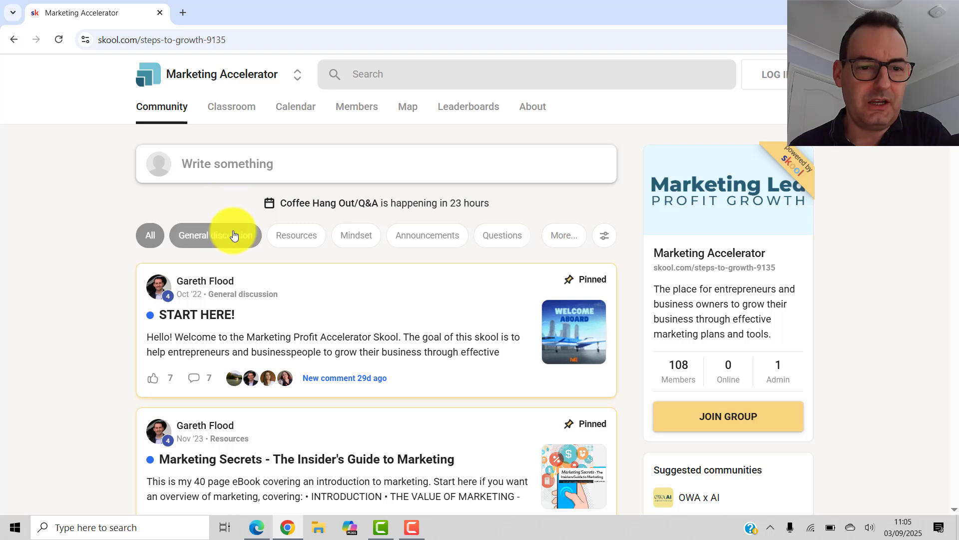
scroll(261, 293, "down", 2)
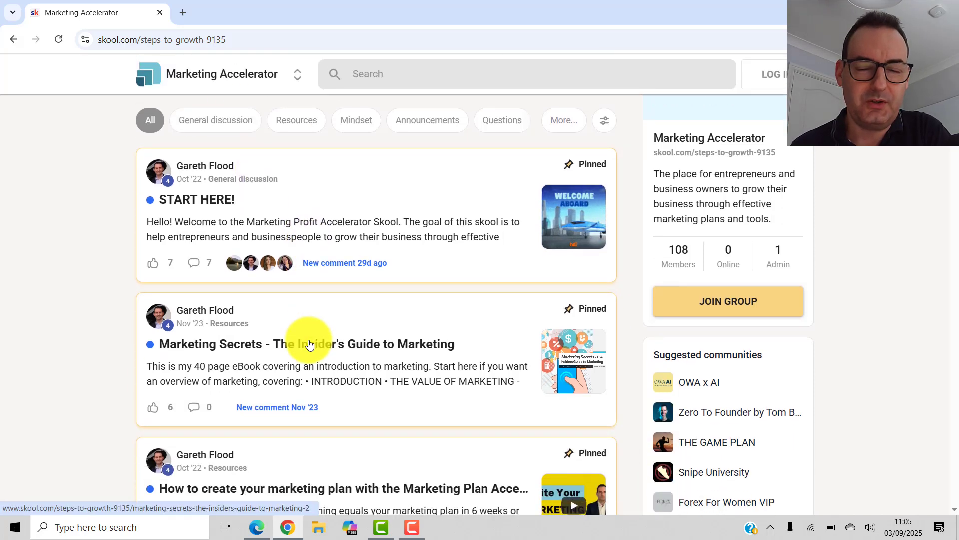
scroll(309, 345, "down", 1)
scroll(309, 345, "down", 1)
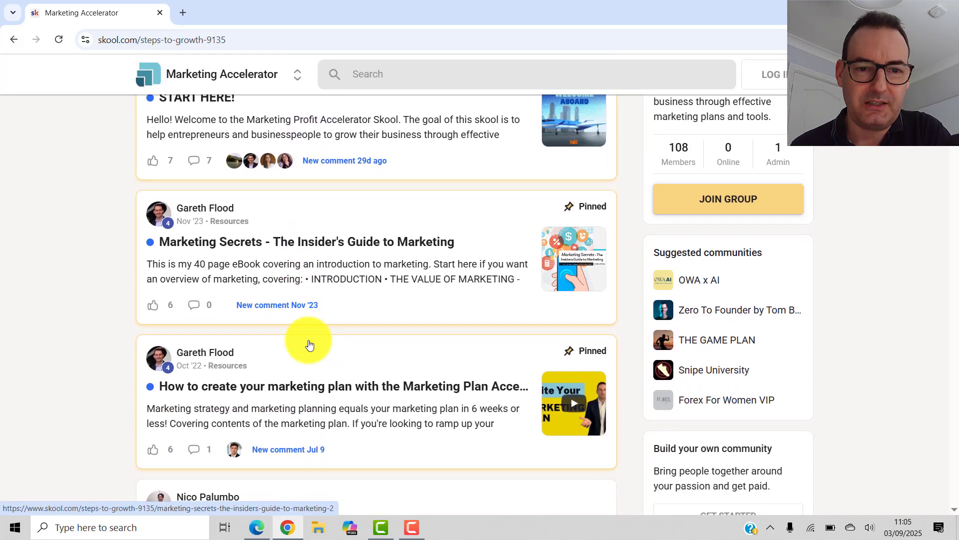
scroll(310, 345, "down", 1)
scroll(308, 345, "down", 1)
scroll(309, 345, "down", 1)
scroll(309, 346, "down", 1)
scroll(309, 345, "down", 1)
scroll(309, 344, "down", 2)
scroll(309, 345, "down", 2)
scroll(309, 344, "down", 2)
scroll(309, 345, "down", 2)
scroll(309, 345, "down", 2)
scroll(309, 345, "down", 1)
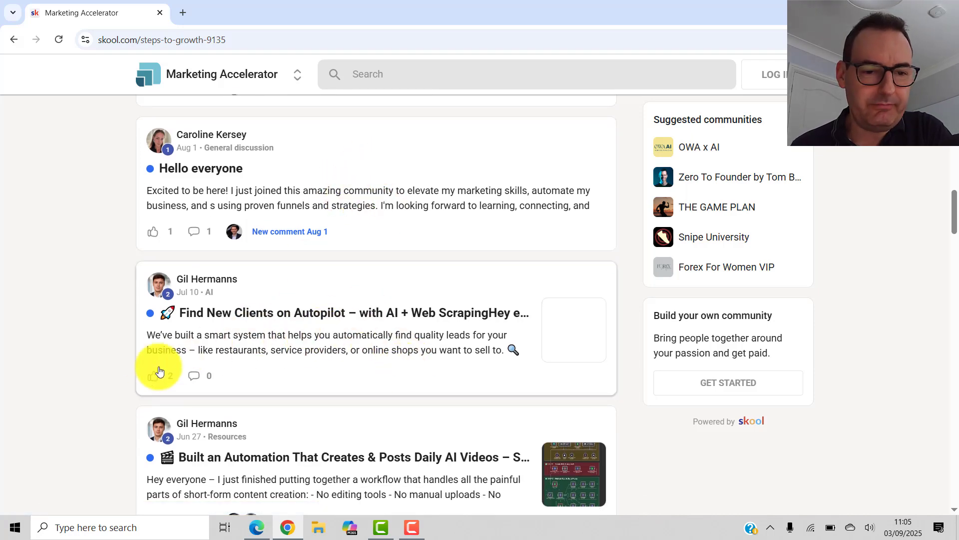
scroll(344, 350, "up", 3)
scroll(345, 350, "up", 4)
scroll(344, 350, "up", 4)
scroll(344, 351, "up", 4)
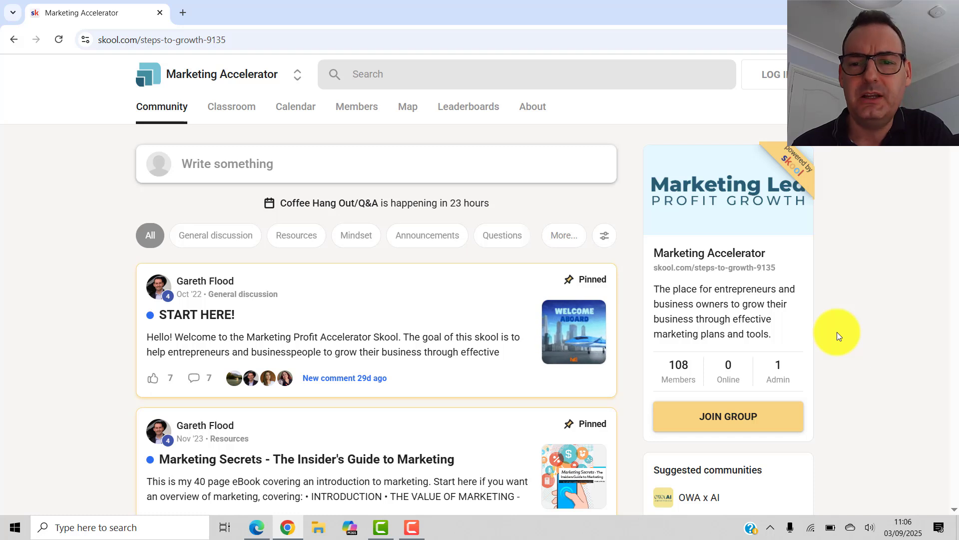
scroll(837, 332, "down", 1)
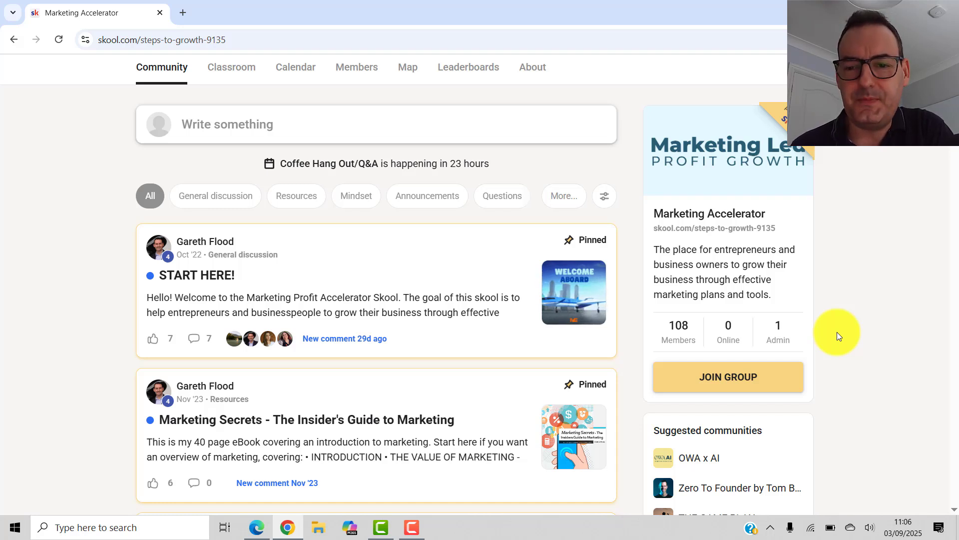
scroll(837, 332, "down", 1)
scroll(837, 332, "down", 1)
scroll(838, 333, "down", 1)
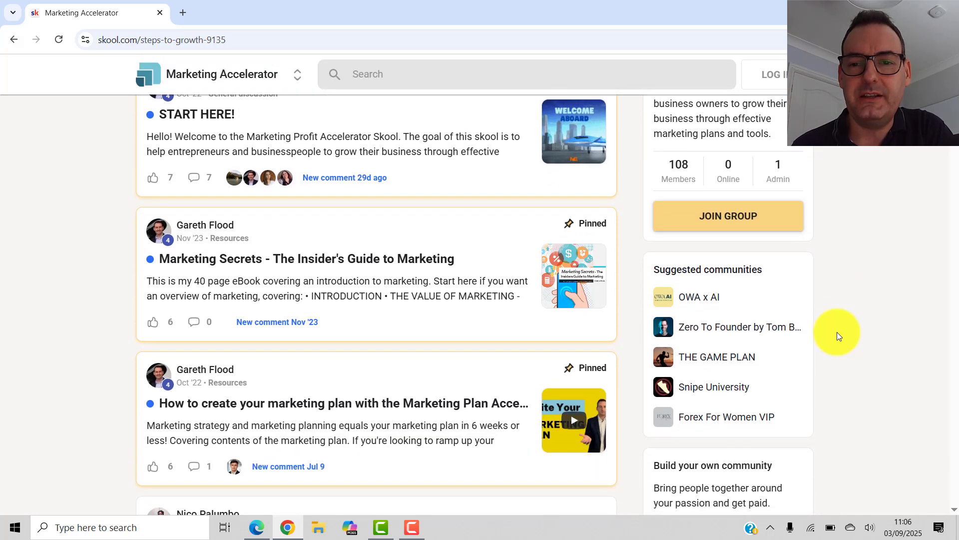
scroll(837, 333, "down", 1)
scroll(838, 332, "down", 1)
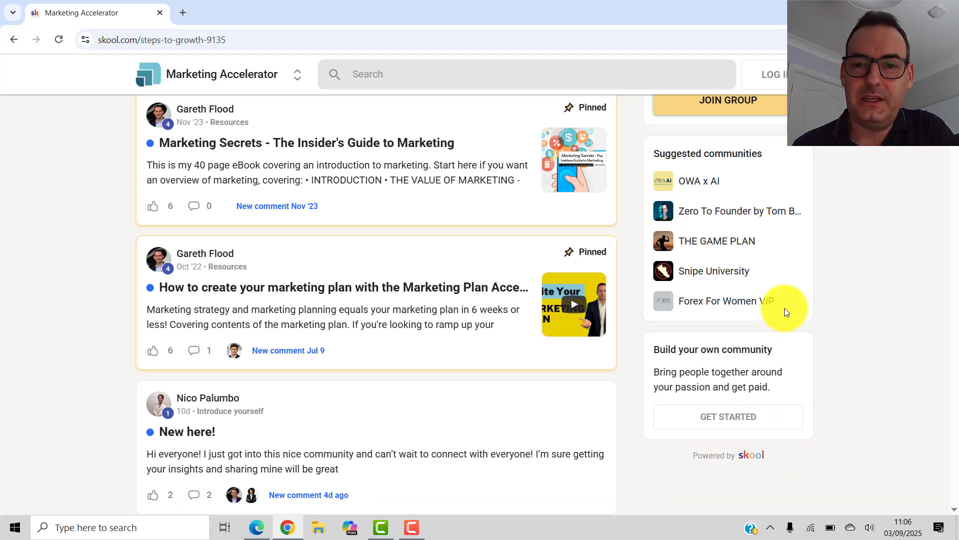
scroll(785, 308, "up", 8)
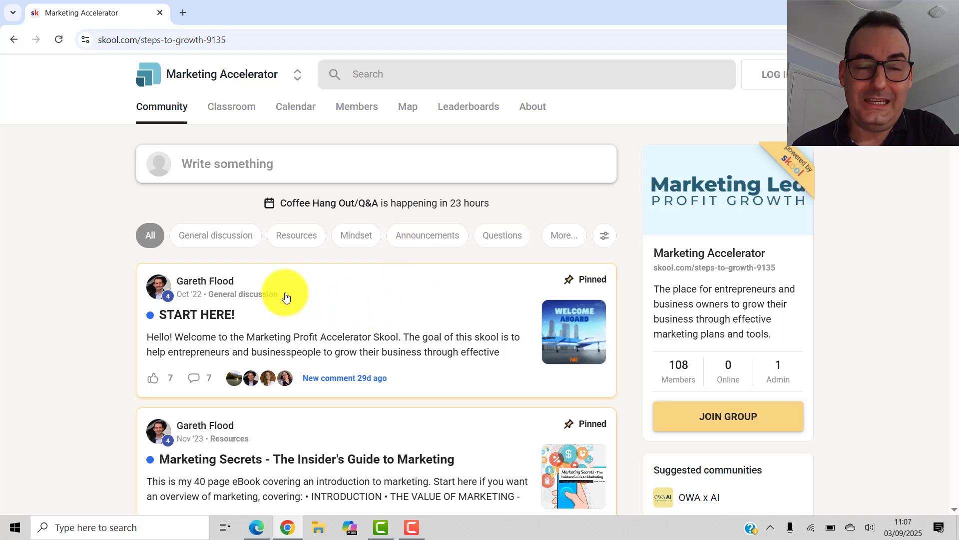
left_click(231, 106)
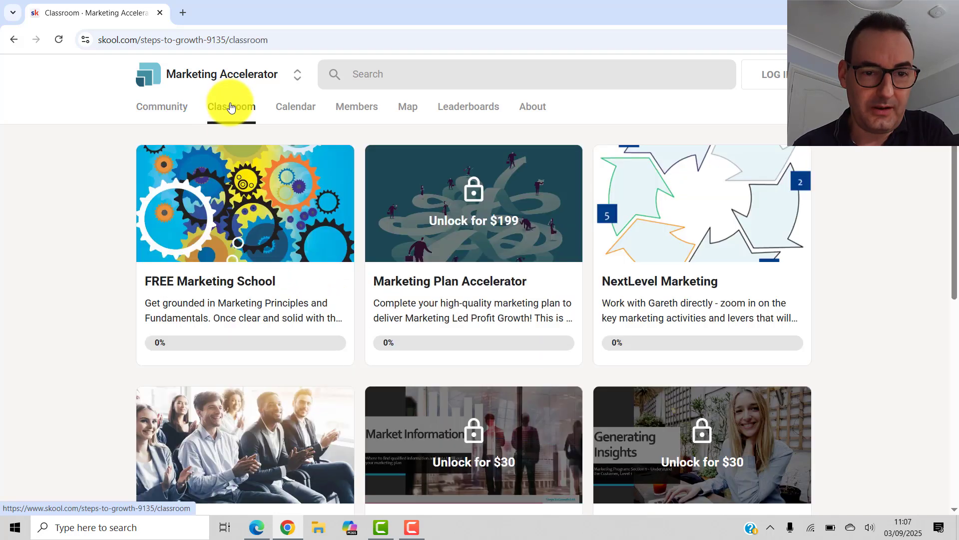
scroll(285, 322, "down", 1)
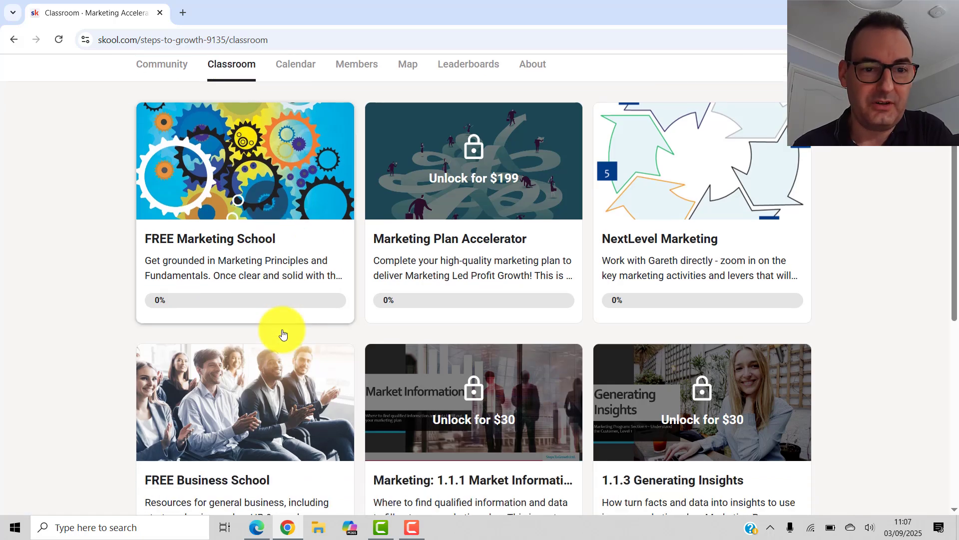
scroll(225, 285, "down", 1)
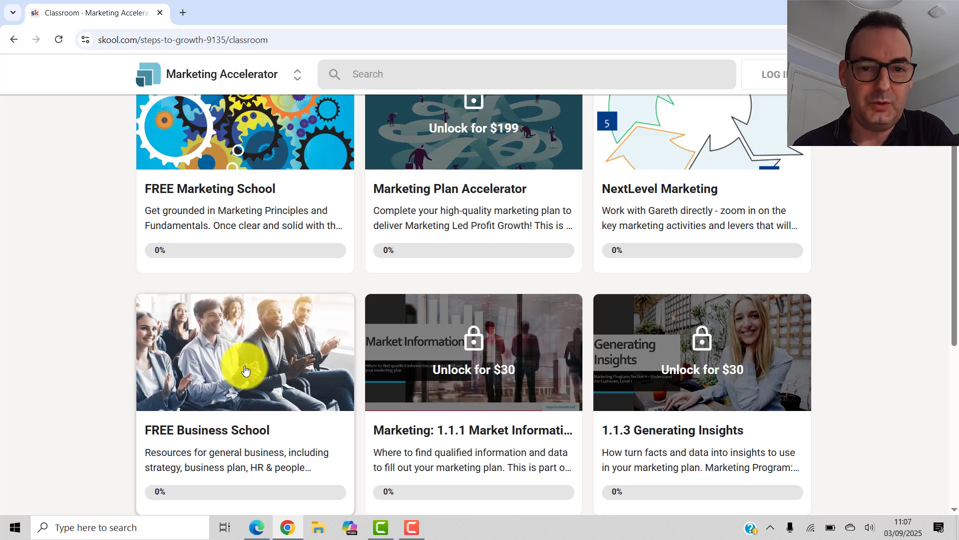
scroll(246, 371, "up", 2)
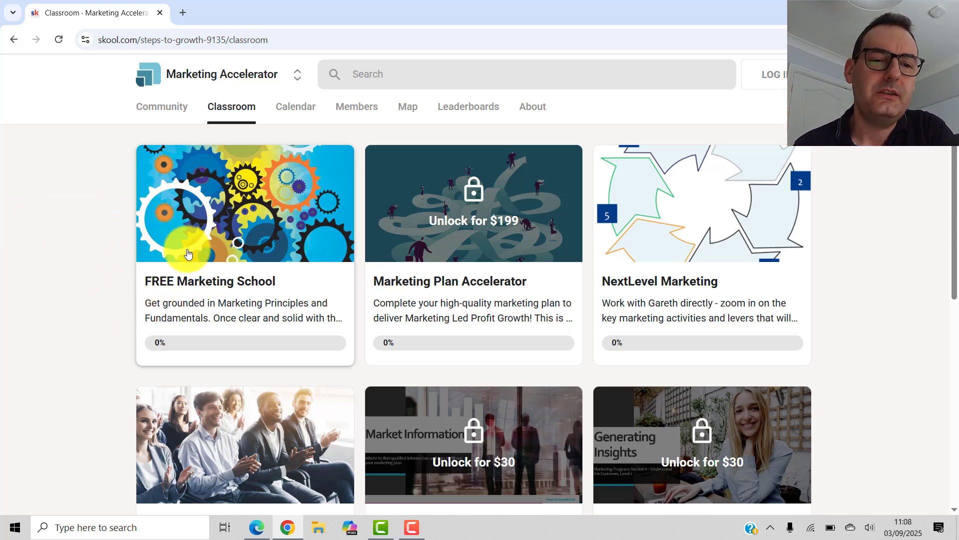
scroll(191, 246, "down", 2)
scroll(210, 247, "up", 2)
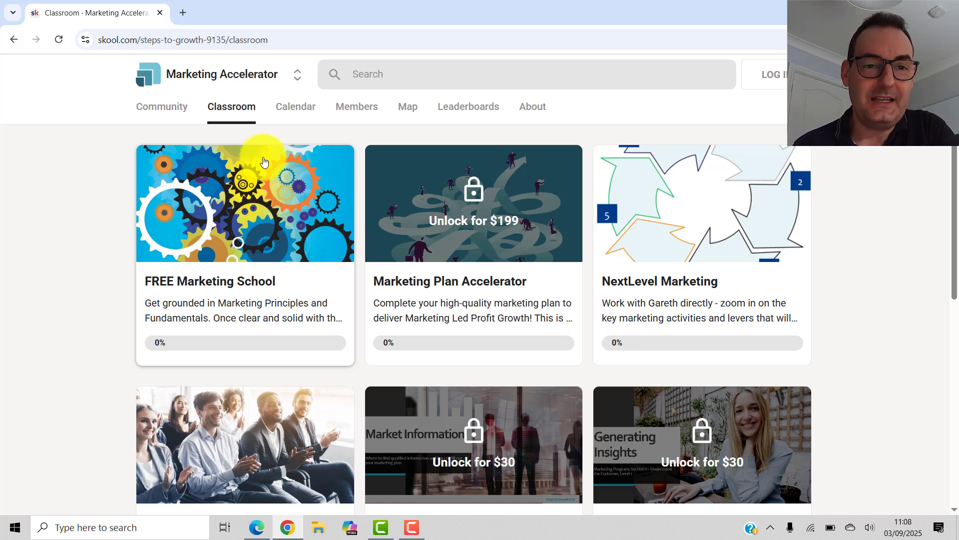
Show the September 2025 calendar with coffee hour, Q&A and CVP events.
left_click(293, 110)
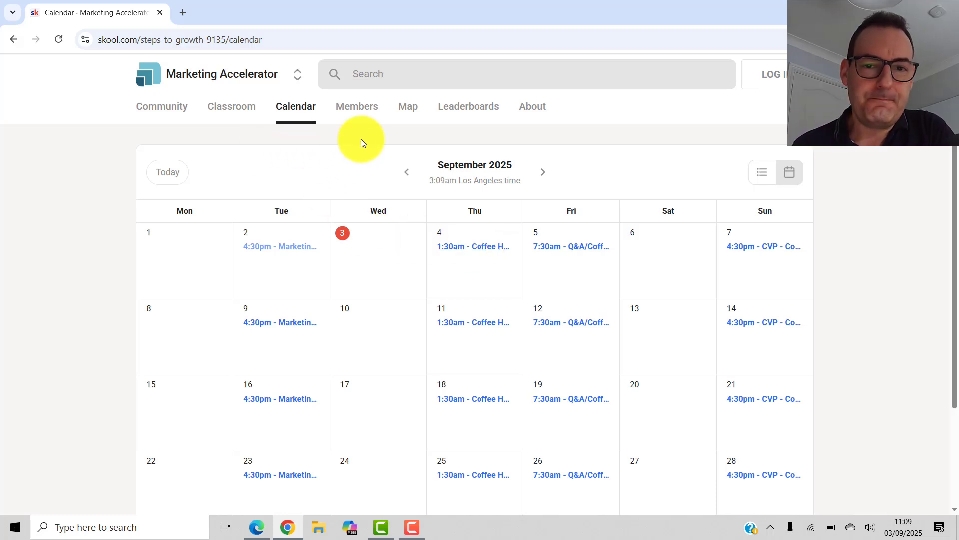
Pass through About, Members and the members map to the 7-day, 30-day and all-time leaderboards.
left_click(538, 109)
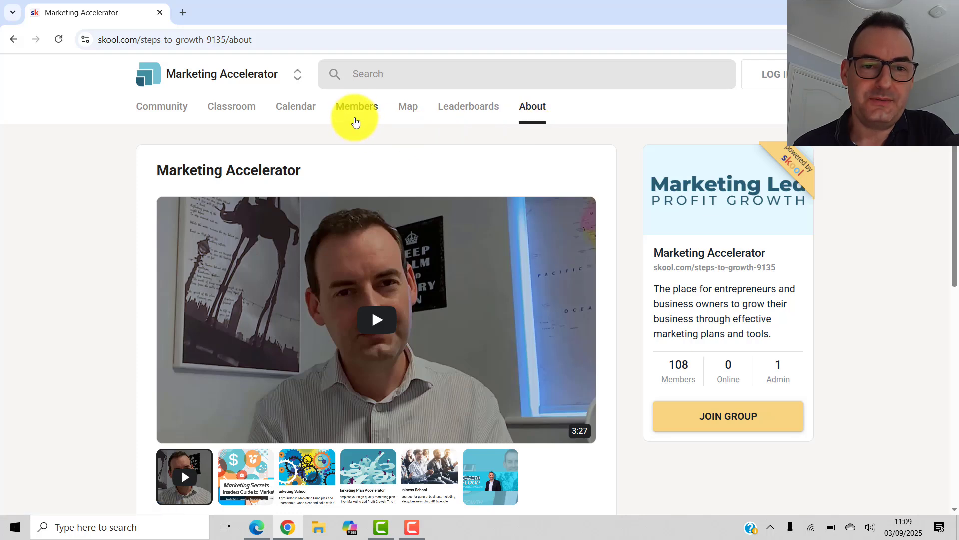
left_click(356, 109)
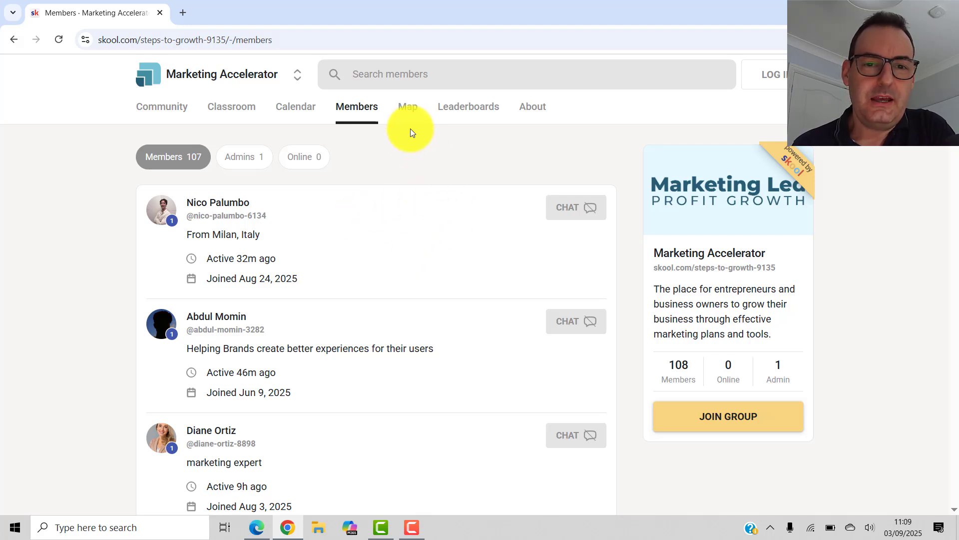
left_click(409, 107)
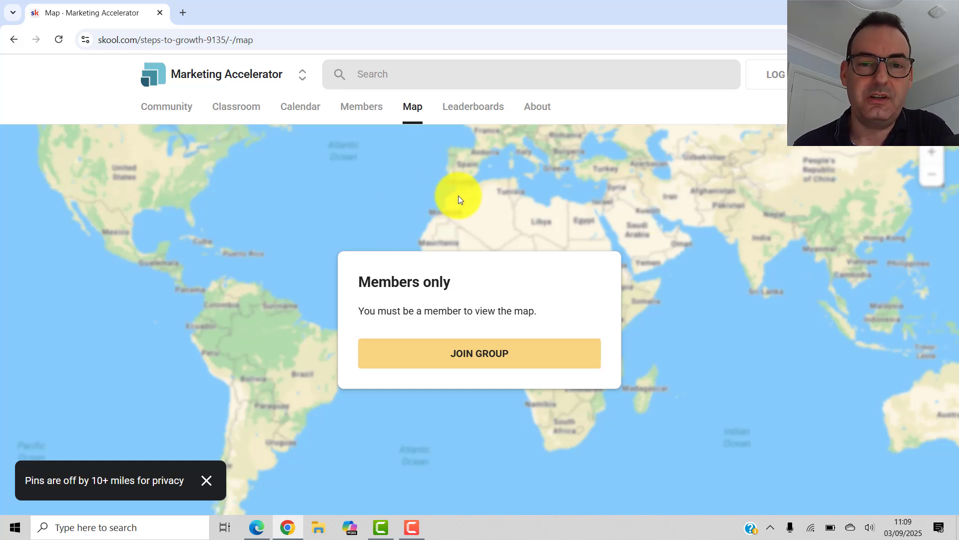
left_click(484, 107)
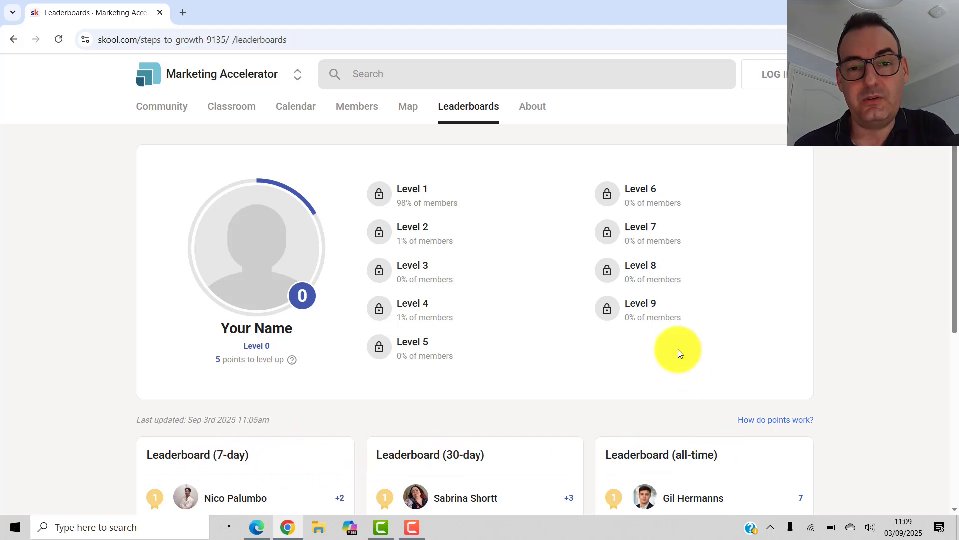
Return to the About page and briefly play, then pause, the introduction video.
left_click(533, 106)
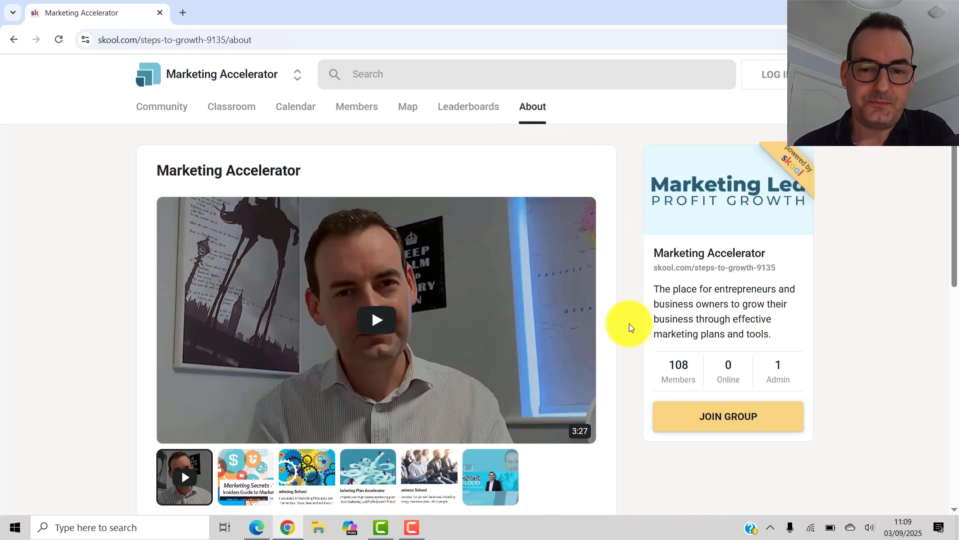
scroll(623, 330, "down", 2)
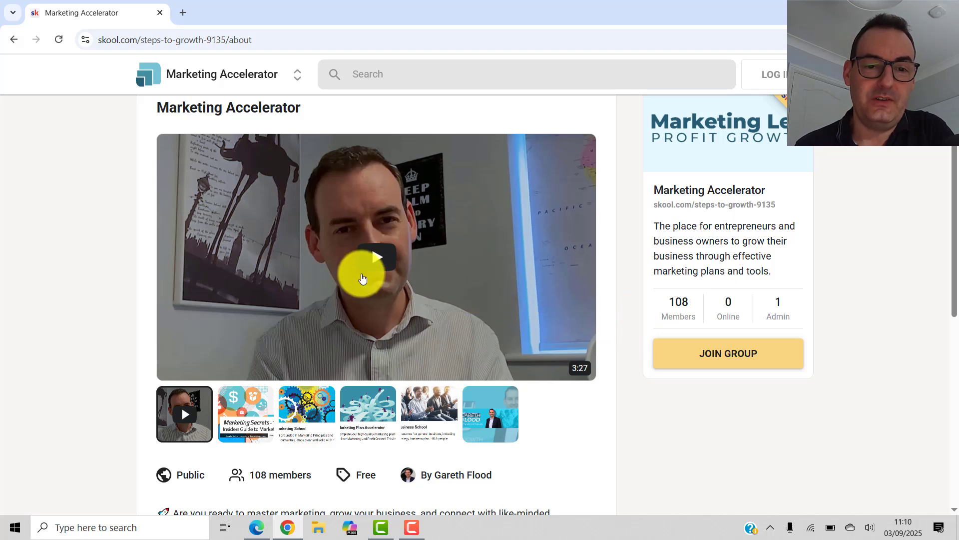
scroll(517, 237, "up", 2)
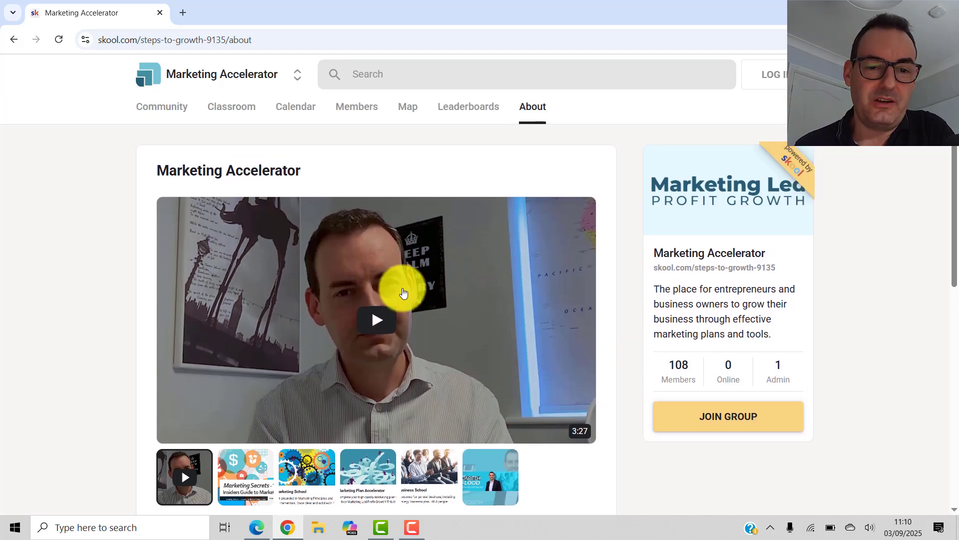
scroll(457, 302, "down", 1)
scroll(456, 303, "down", 1)
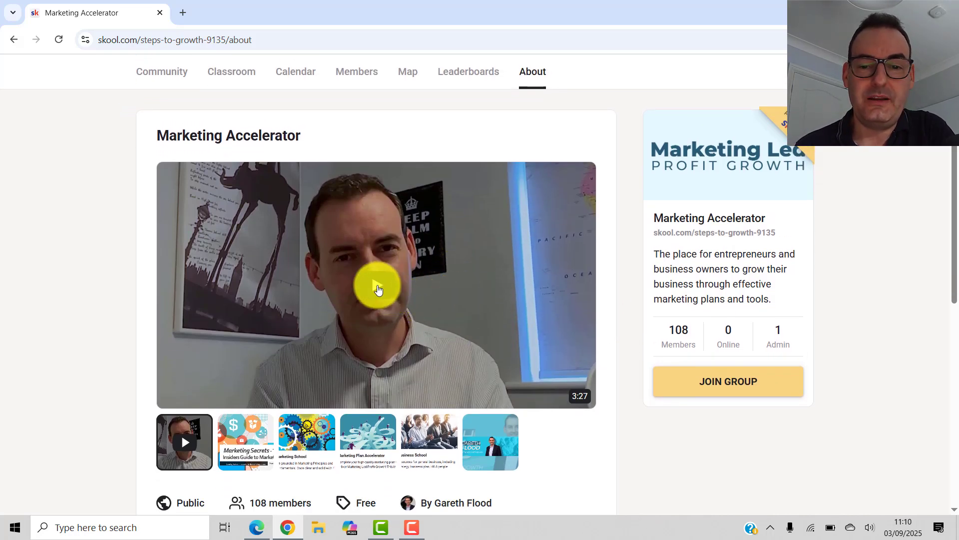
left_click(376, 285)
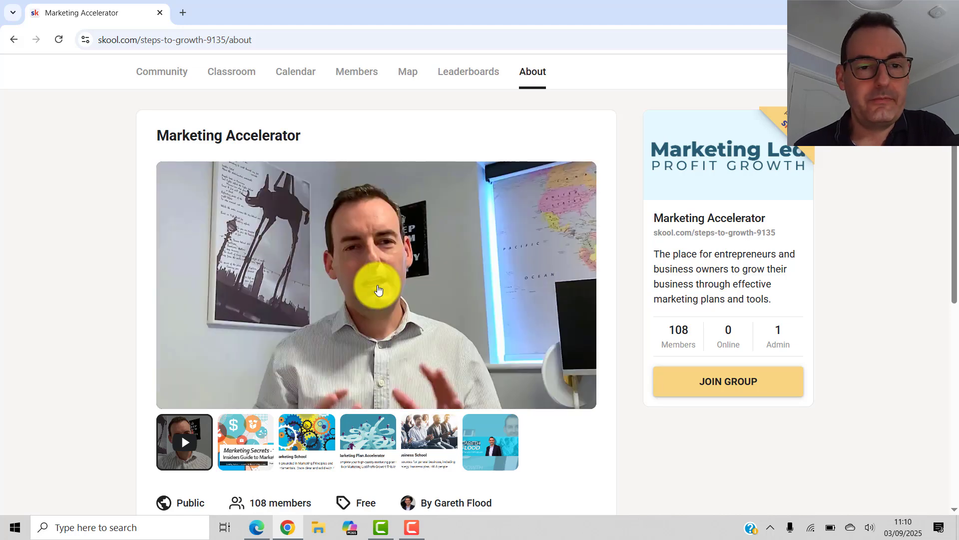
left_click(186, 368)
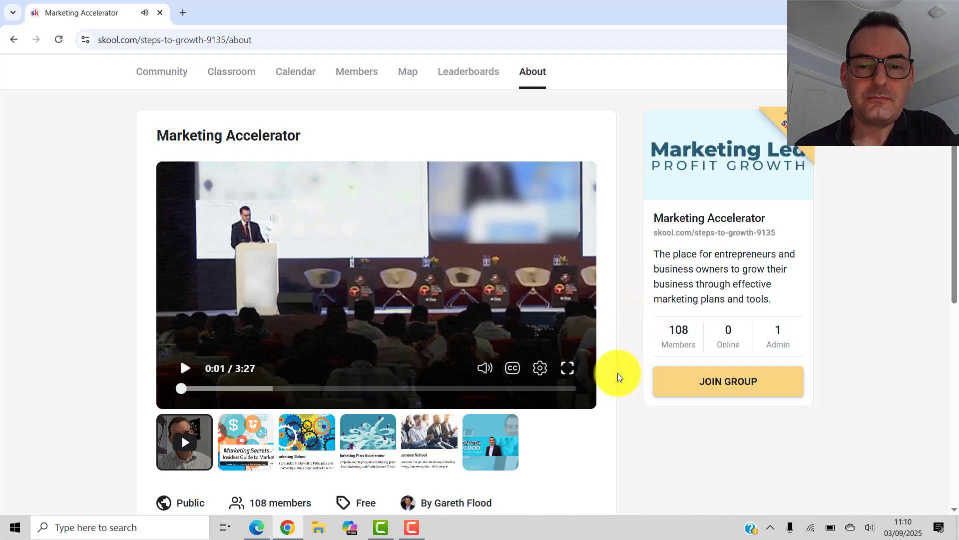
scroll(619, 375, "down", 1)
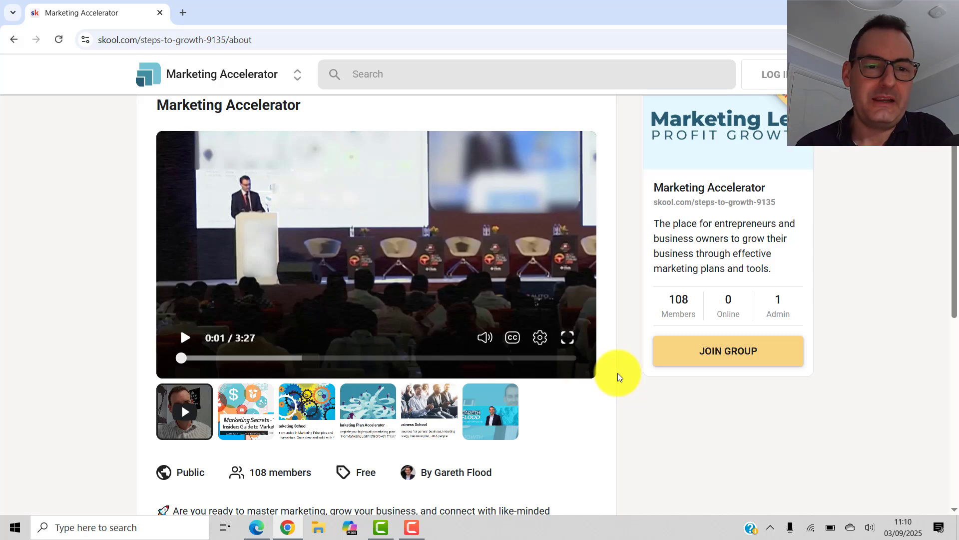
scroll(617, 384, "down", 1)
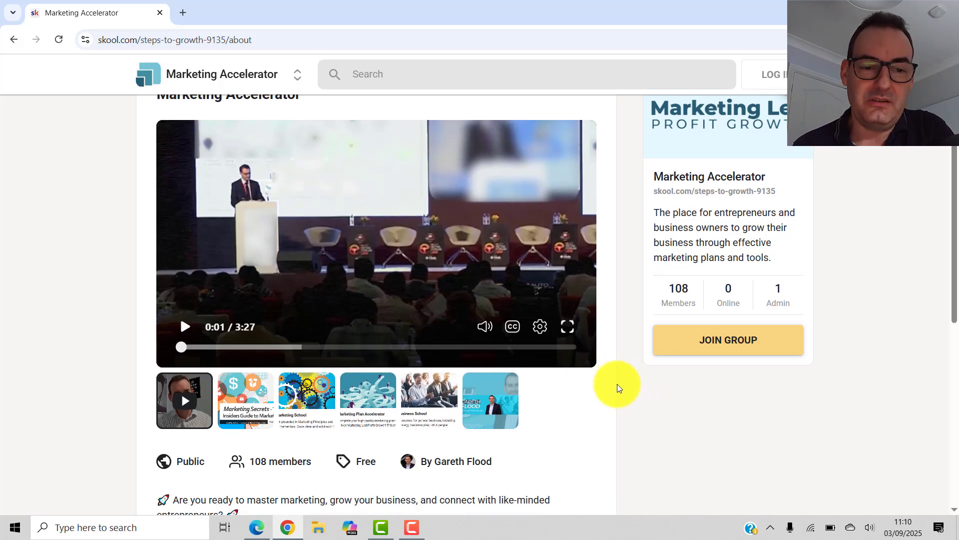
scroll(617, 384, "down", 1)
scroll(617, 384, "down", 1)
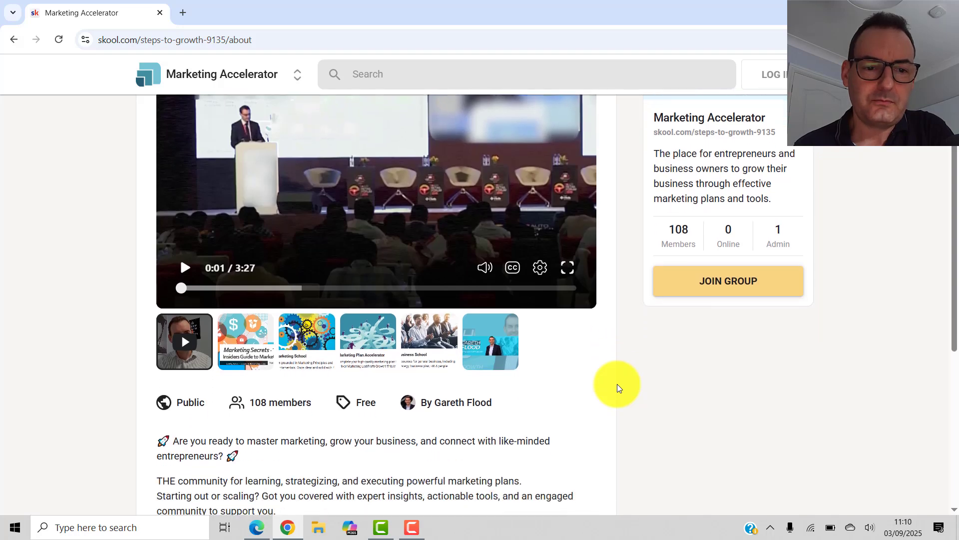
scroll(617, 385, "up", 3)
scroll(617, 384, "down", 1)
scroll(618, 383, "down", 1)
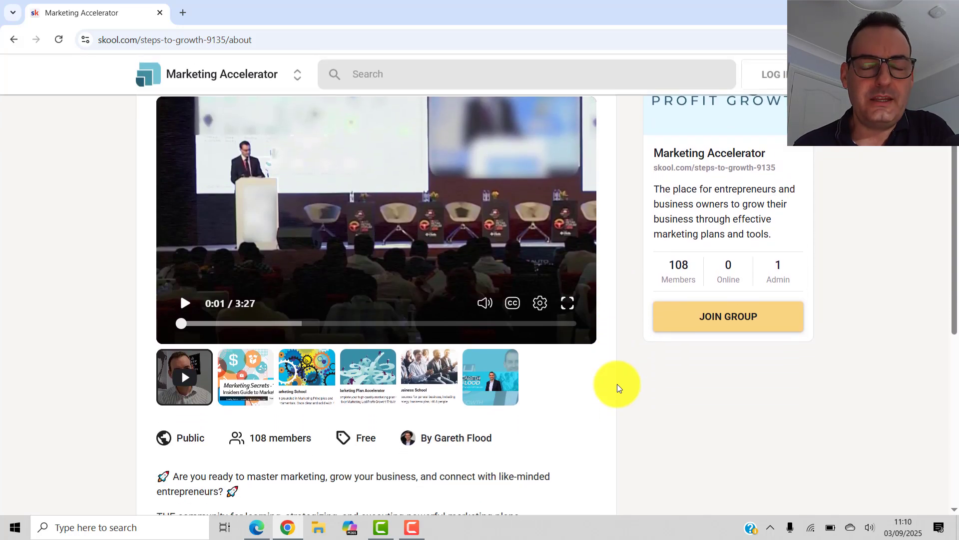
scroll(617, 385, "up", 1)
scroll(617, 383, "up", 1)
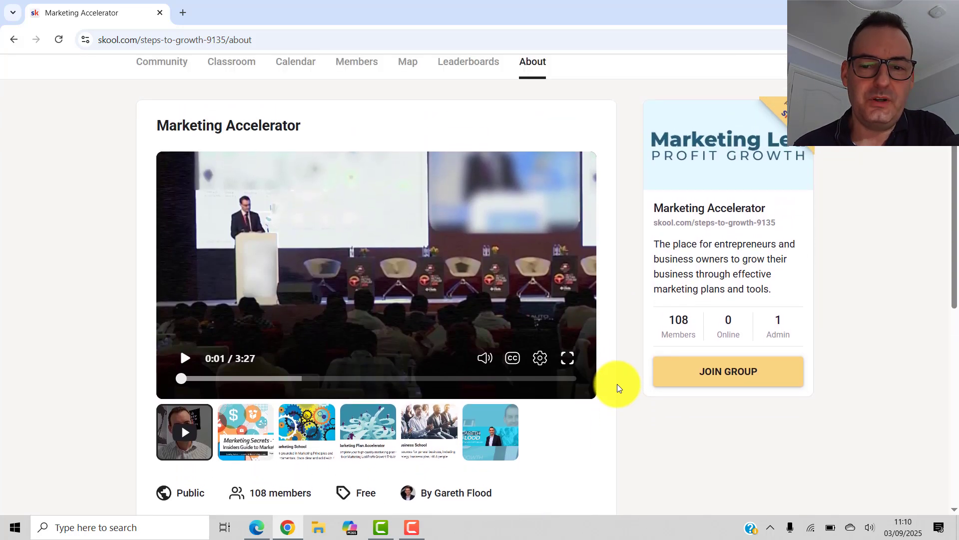
scroll(707, 407, "up", 1)
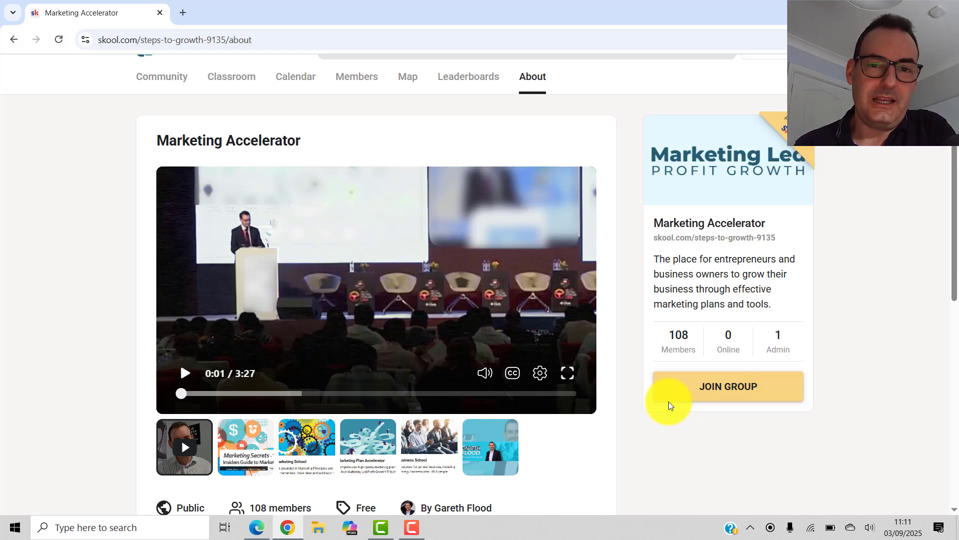
scroll(637, 415, "down", 1)
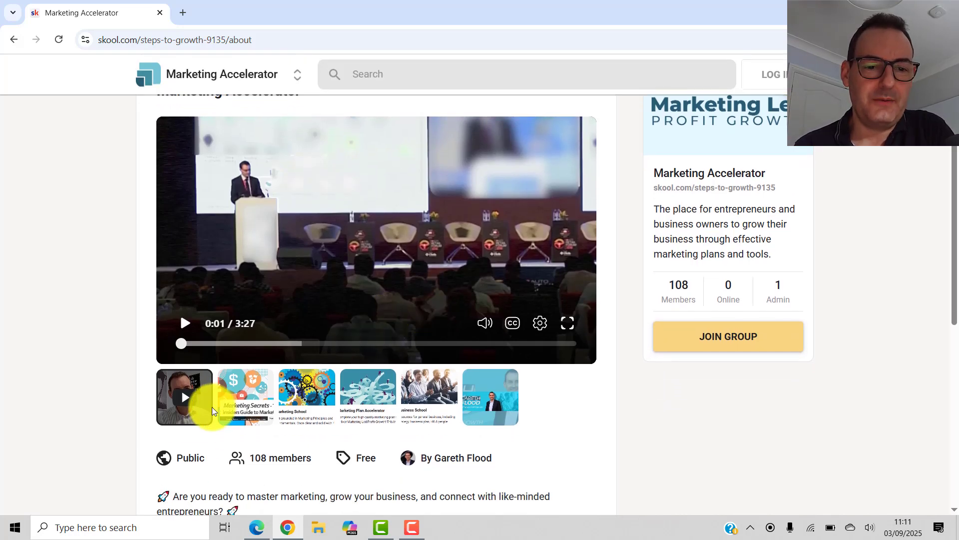
Preview the Marketing Secrets, Marketing School, Marketing Plan Accelerator and Business School images.
left_click(250, 405)
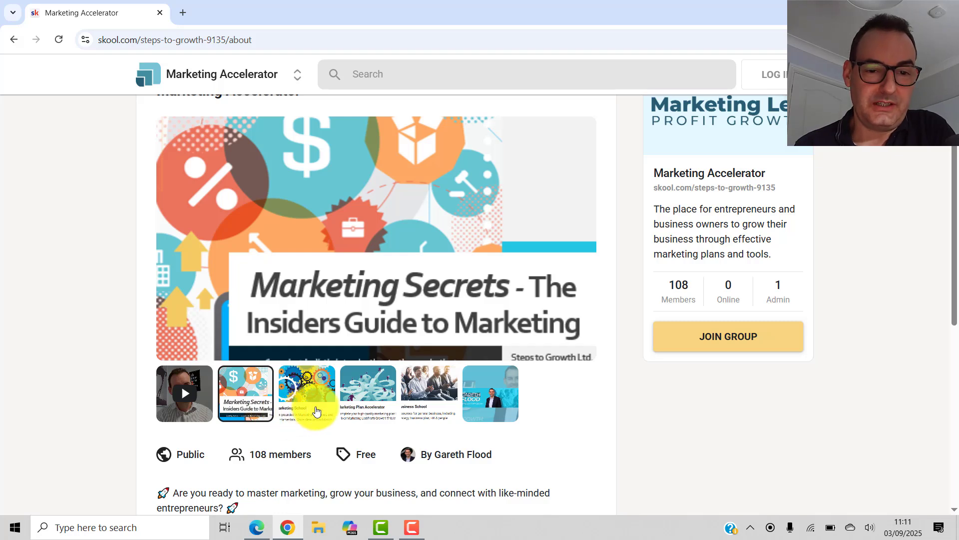
left_click(316, 410)
left_click(364, 412)
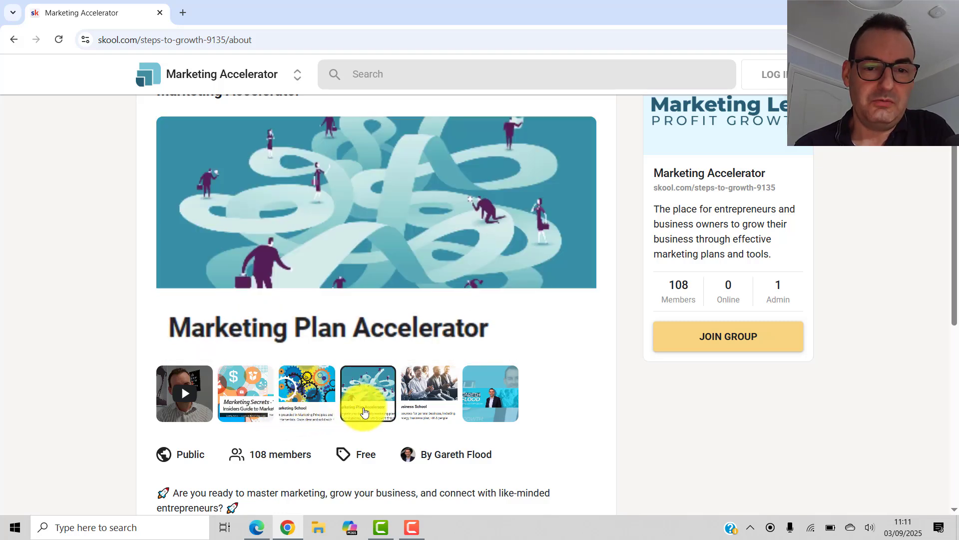
left_click(429, 409)
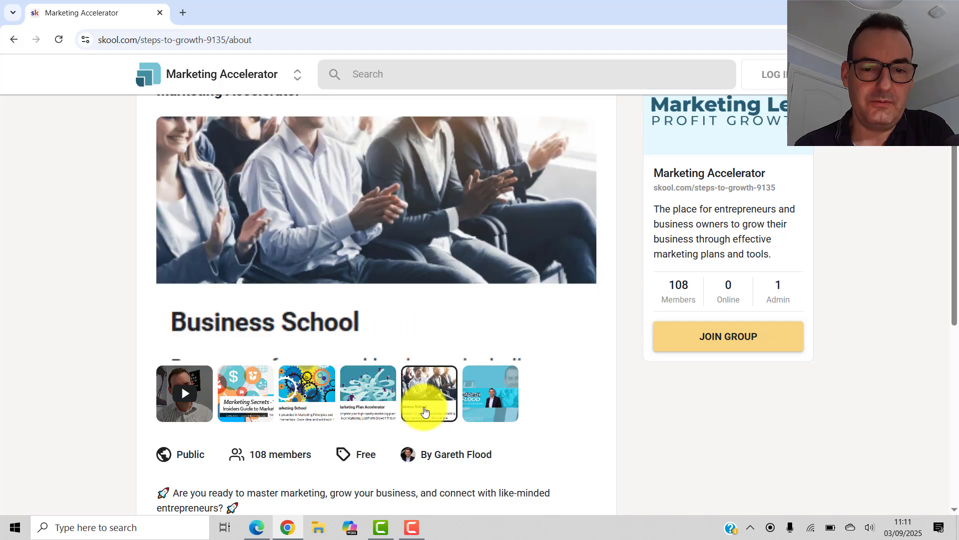
scroll(525, 422, "down", 3)
scroll(525, 422, "down", 2)
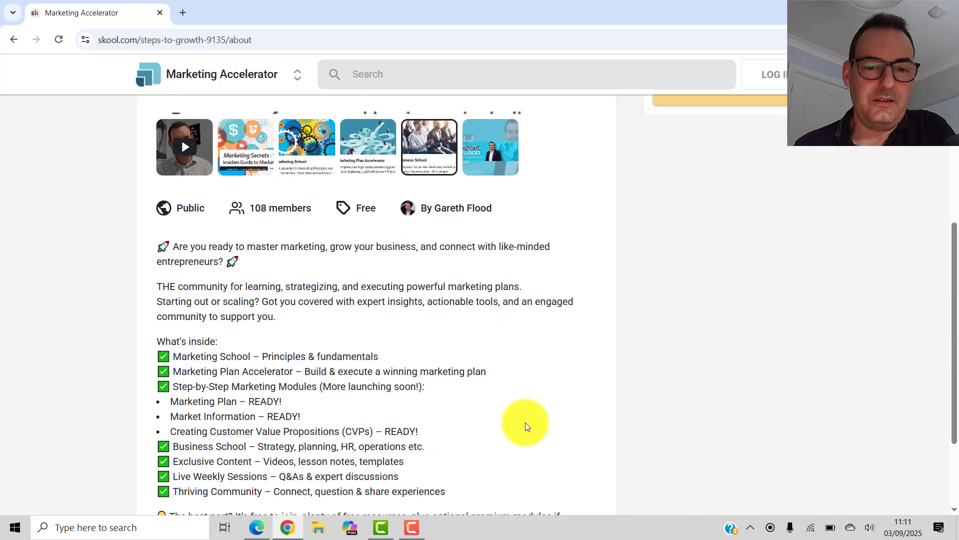
scroll(526, 423, "down", 2)
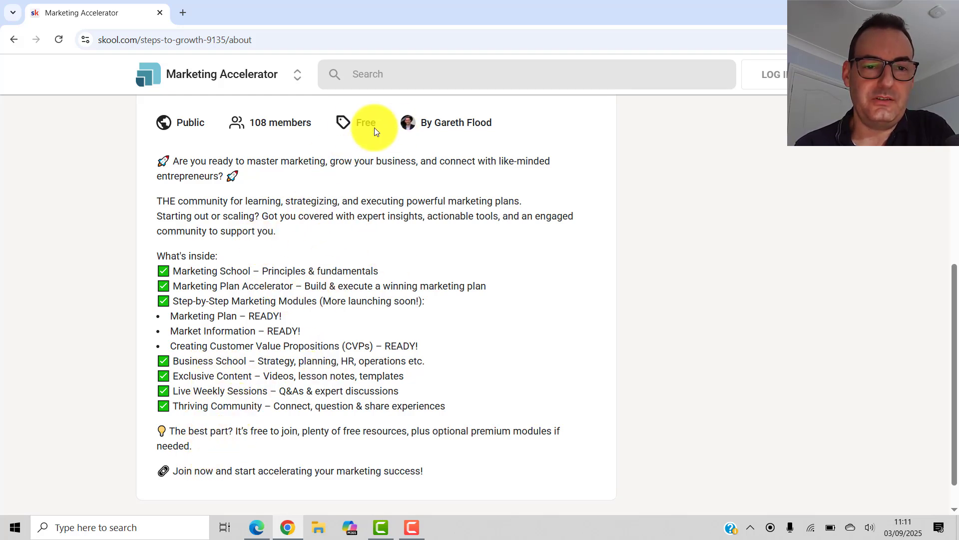
scroll(529, 206, "up", 3)
scroll(529, 206, "up", 3)
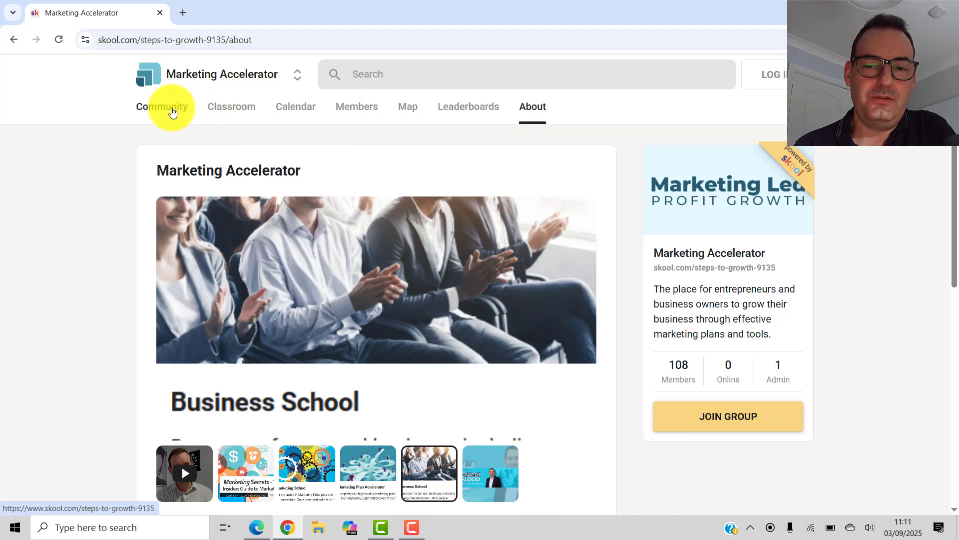
Return to the Community feed and look through its pinned posts.
left_click(172, 111)
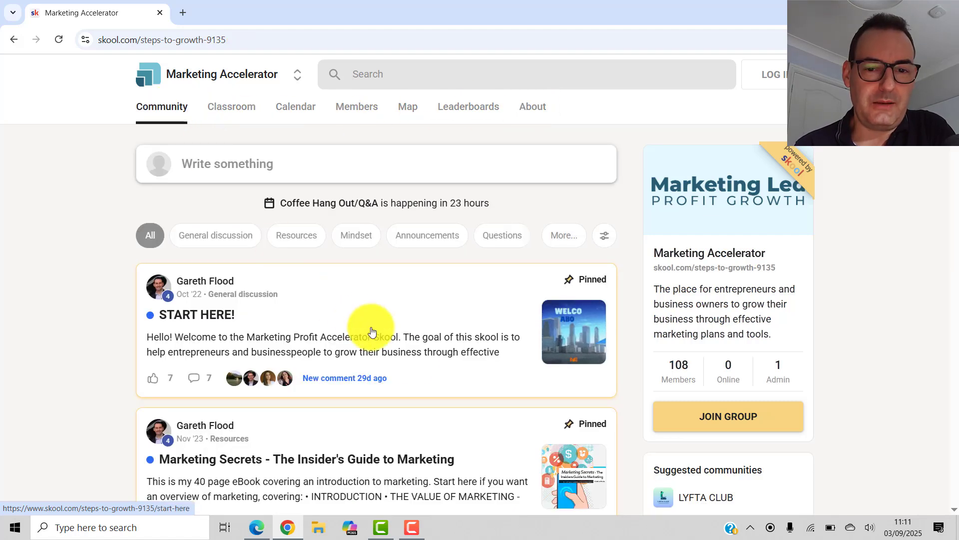
scroll(415, 364, "down", 1)
scroll(415, 365, "down", 2)
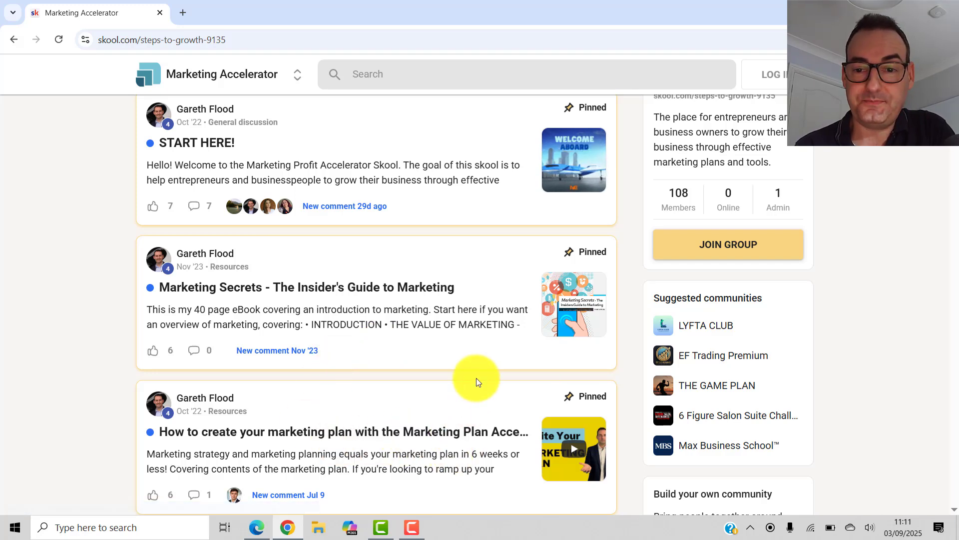
scroll(483, 335, "up", 5)
scroll(482, 335, "up", 3)
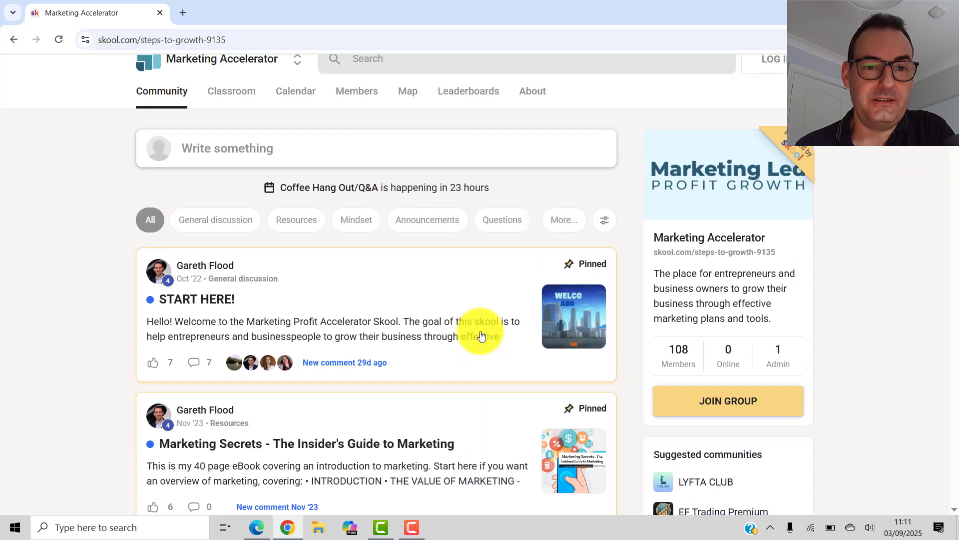
Visit Classroom, Calendar, Members and Map in turn, finishing on the leaderboards.
left_click(232, 91)
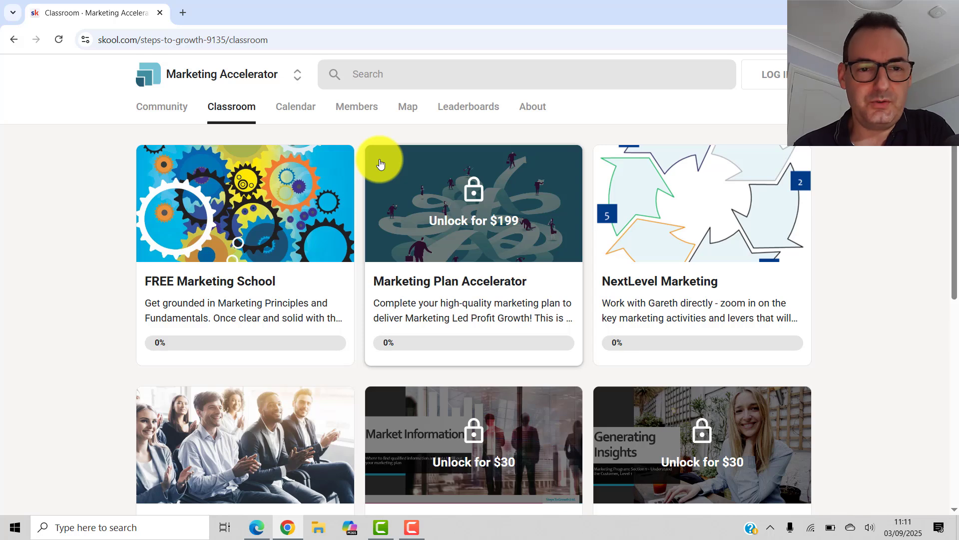
left_click(298, 111)
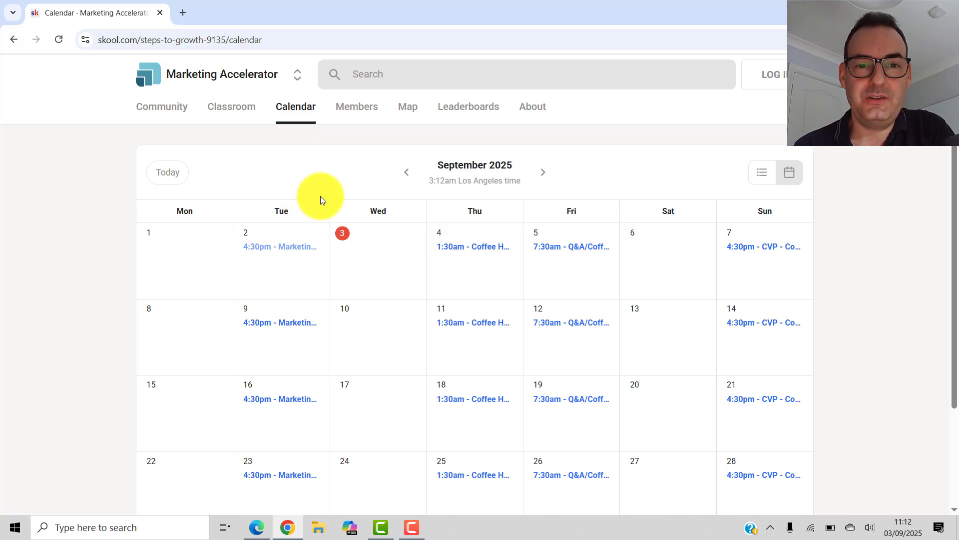
left_click(367, 113)
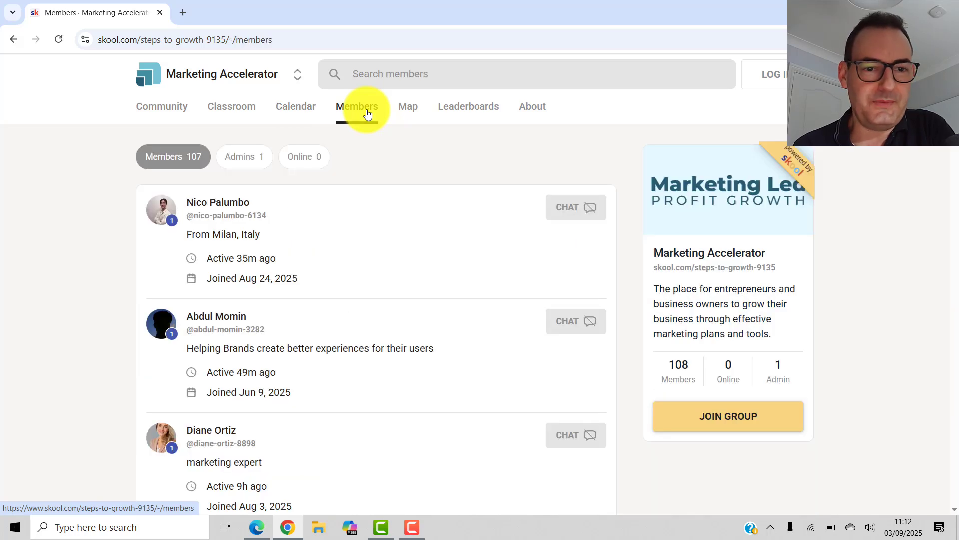
left_click(412, 111)
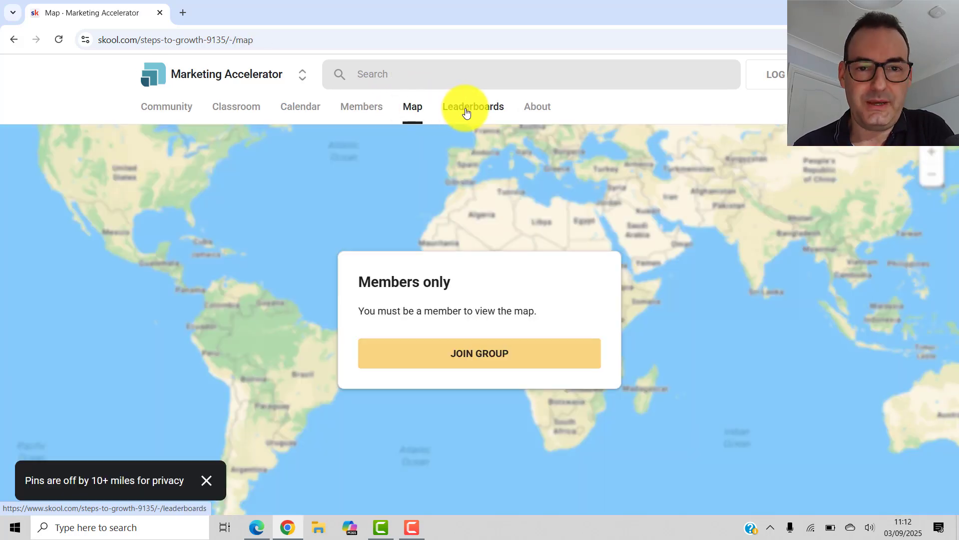
left_click(467, 111)
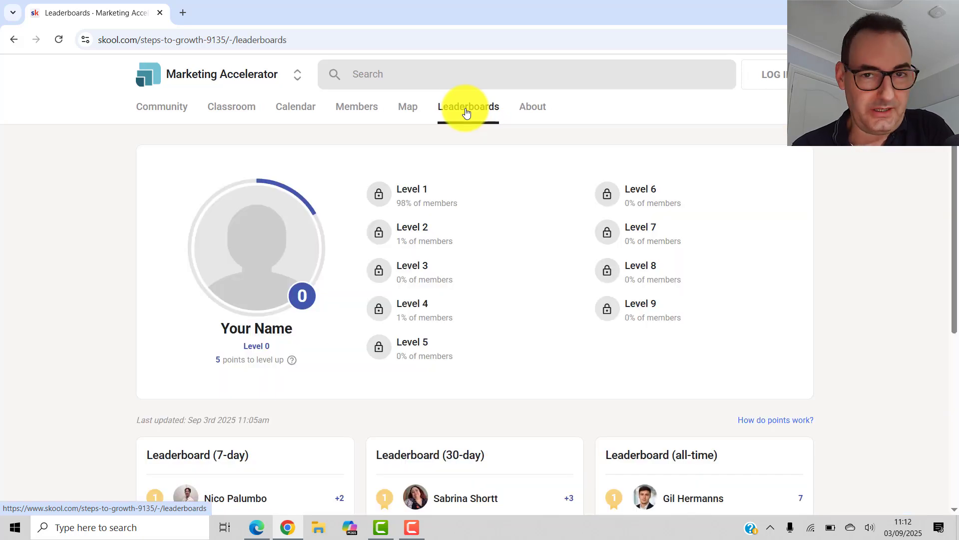
Stop at About, return to the feed, and check then dismiss the address bar.
left_click(538, 107)
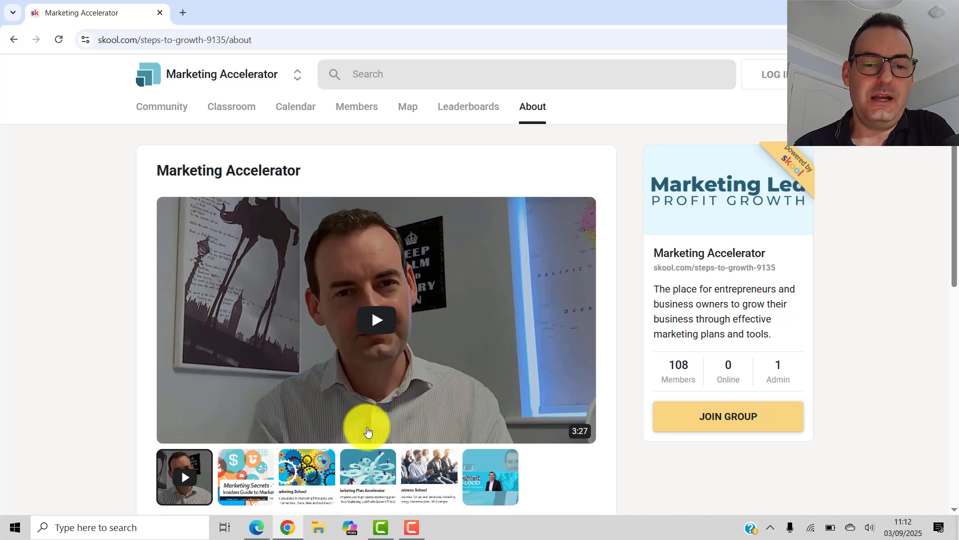
scroll(368, 431, "down", 2)
scroll(368, 428, "down", 2)
scroll(366, 424, "down", 2)
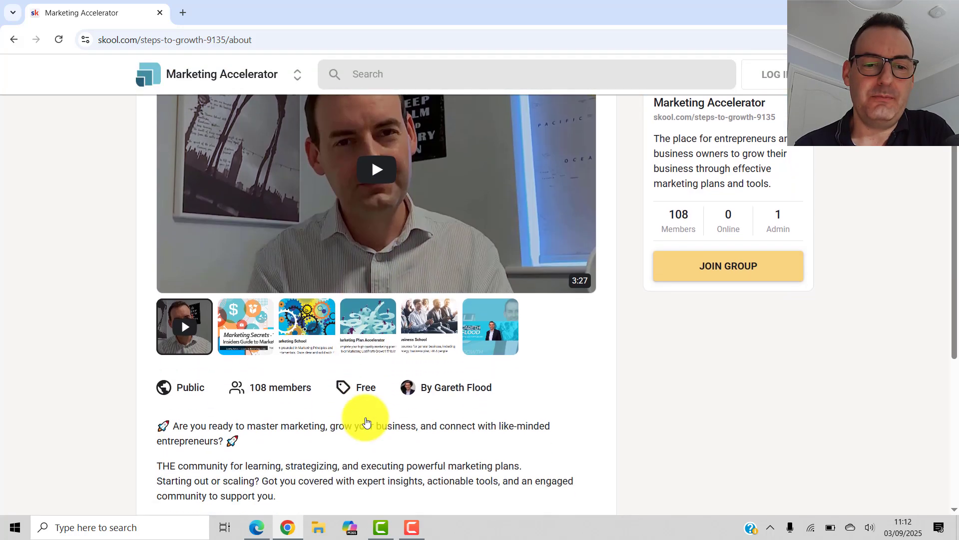
scroll(366, 423, "up", 3)
scroll(365, 424, "up", 2)
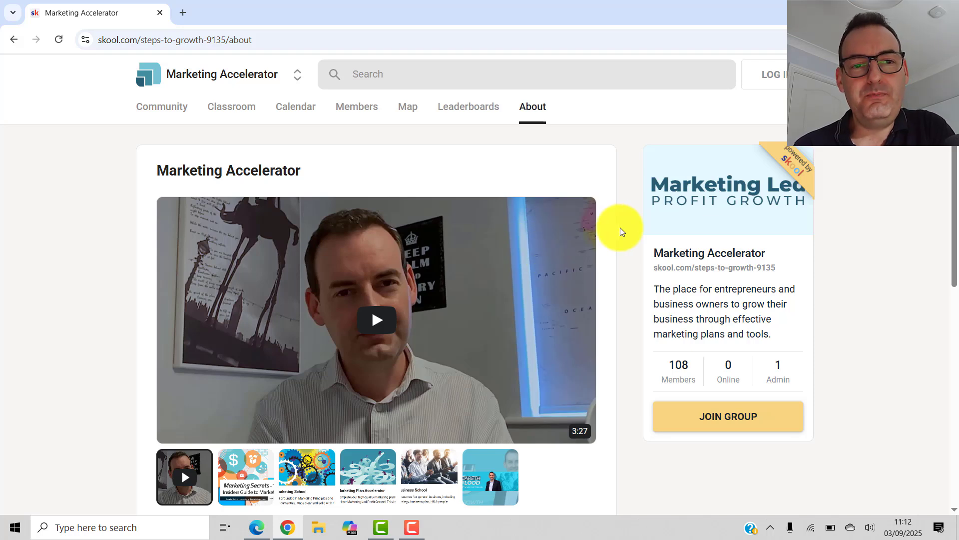
left_click(162, 116)
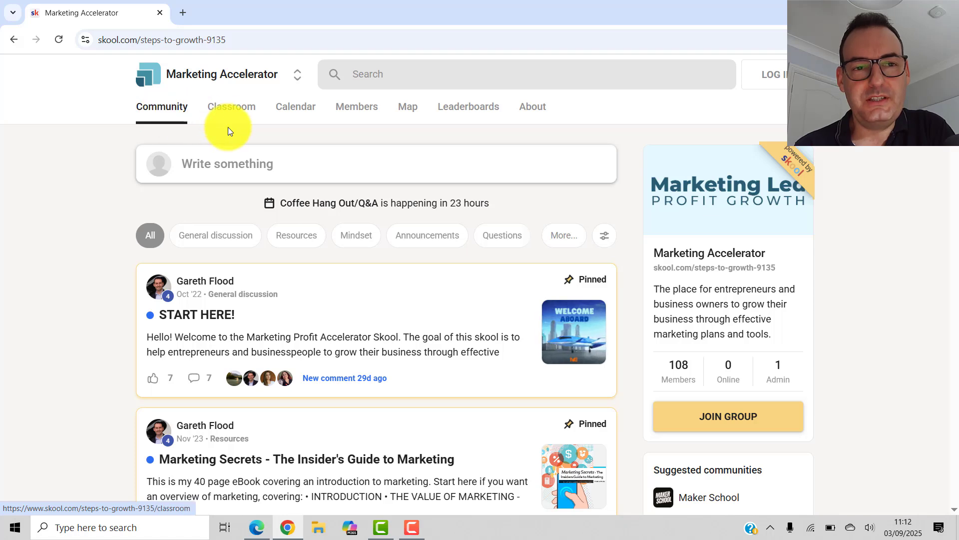
left_click(218, 40)
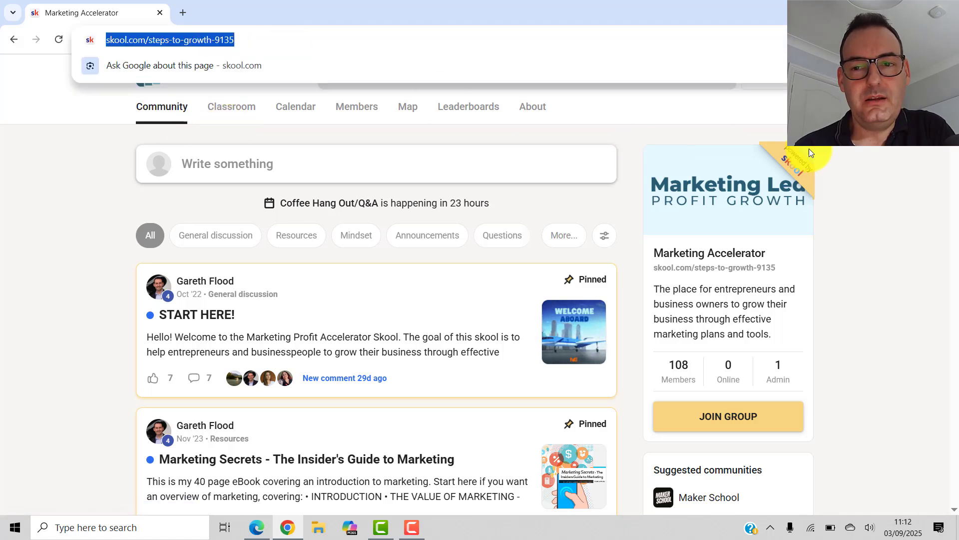
scroll(798, 356, "down", 4)
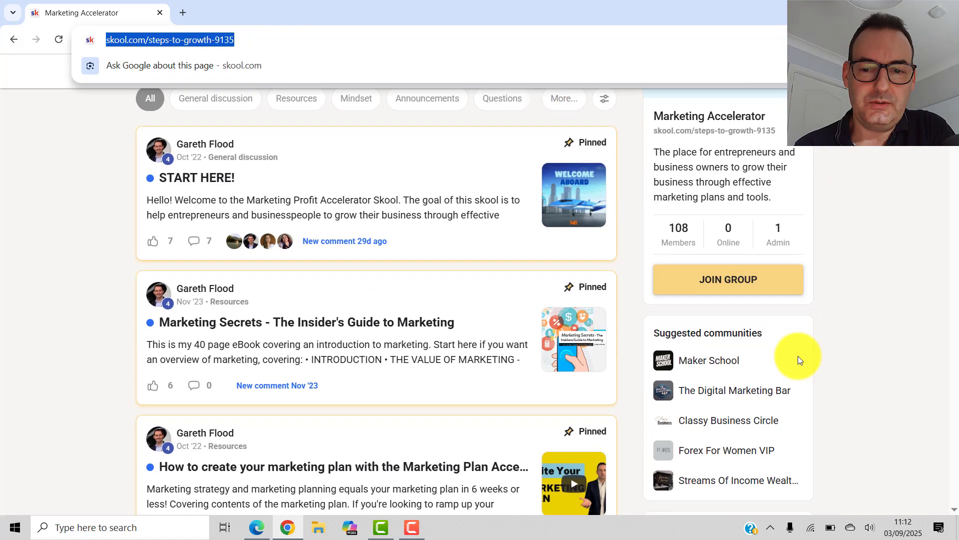
scroll(844, 220, "down", 3)
scroll(772, 420, "down", 2)
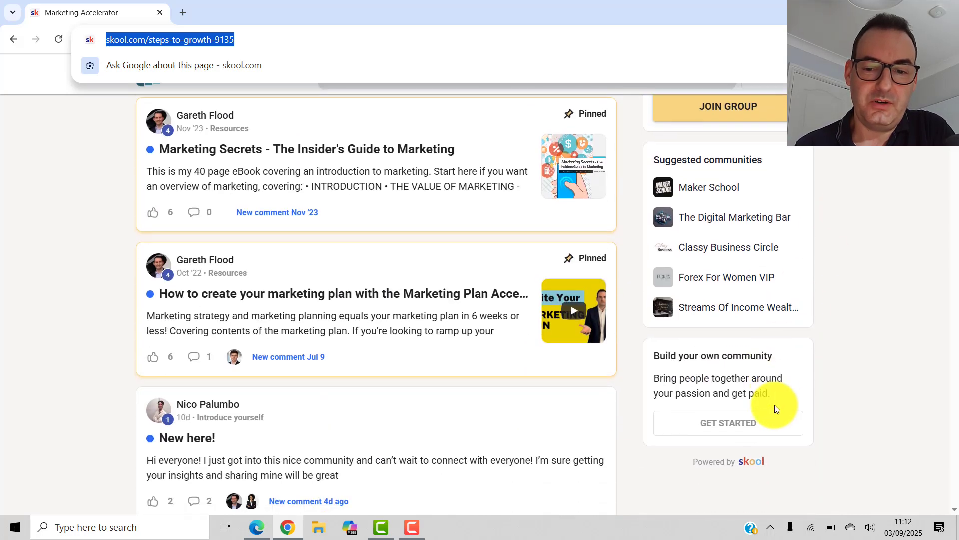
scroll(795, 285, "up", 8)
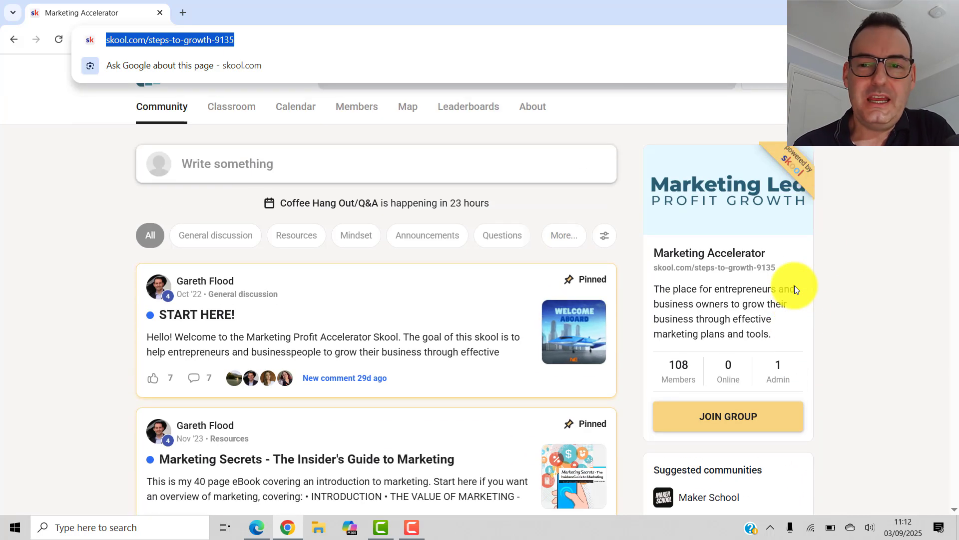
left_click(91, 172)
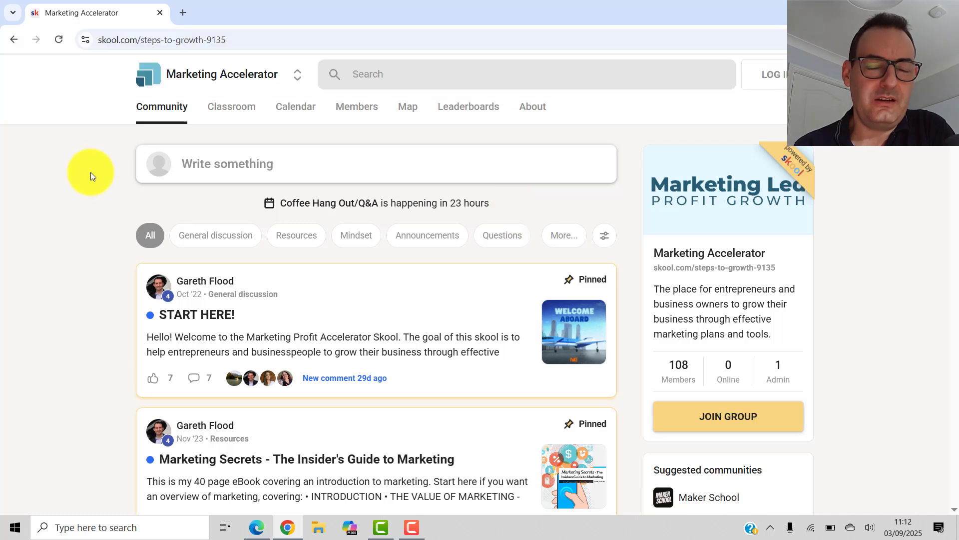